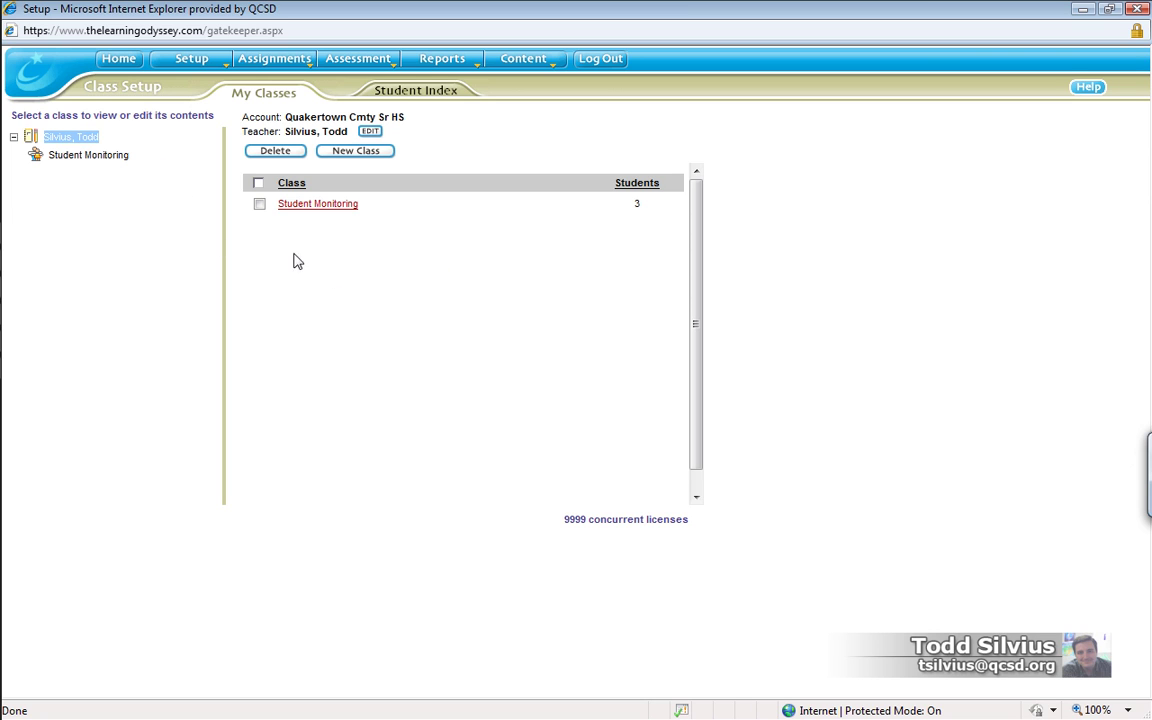
- Open the Student Monitoring class to view its enrolled students
{"action": "left_click", "coordinate": [259, 203]}
{"action": "left_click", "coordinate": [322, 205]}
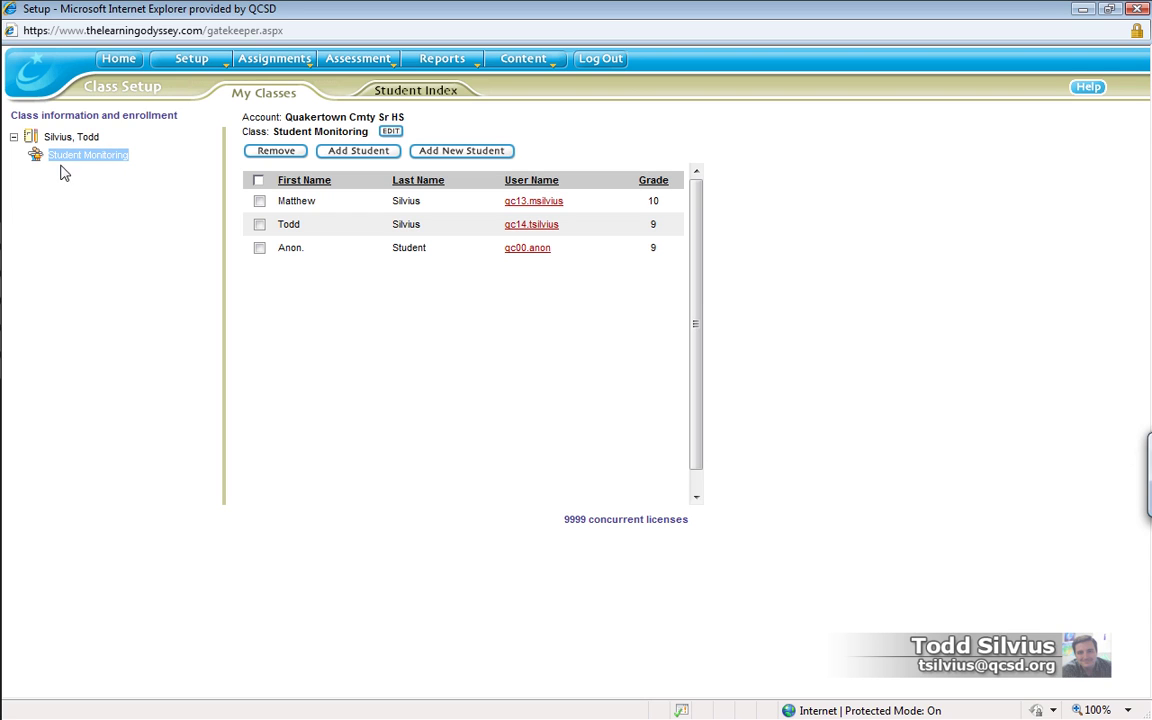
{"action": "left_click", "coordinate": [675, 248]}
- Start a new Student Progress report from the progress reports and continue to its curriculum selection
{"action": "mouse_move", "coordinate": [442, 62]}
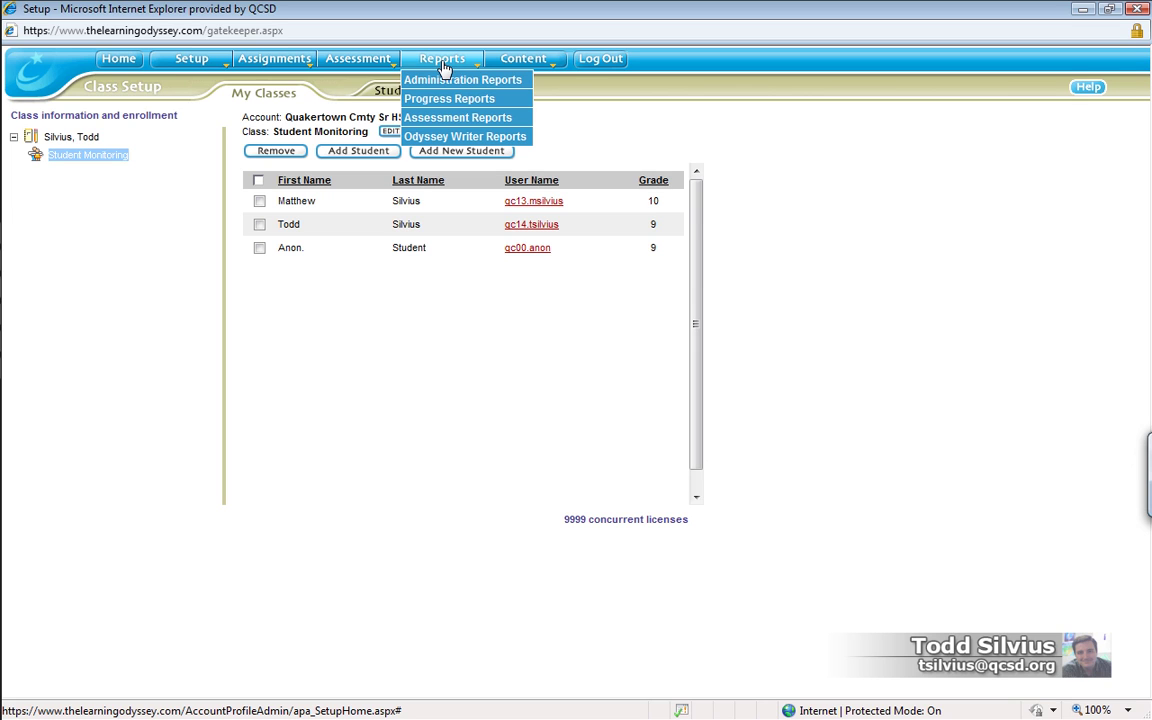
{"action": "mouse_move", "coordinate": [443, 106]}
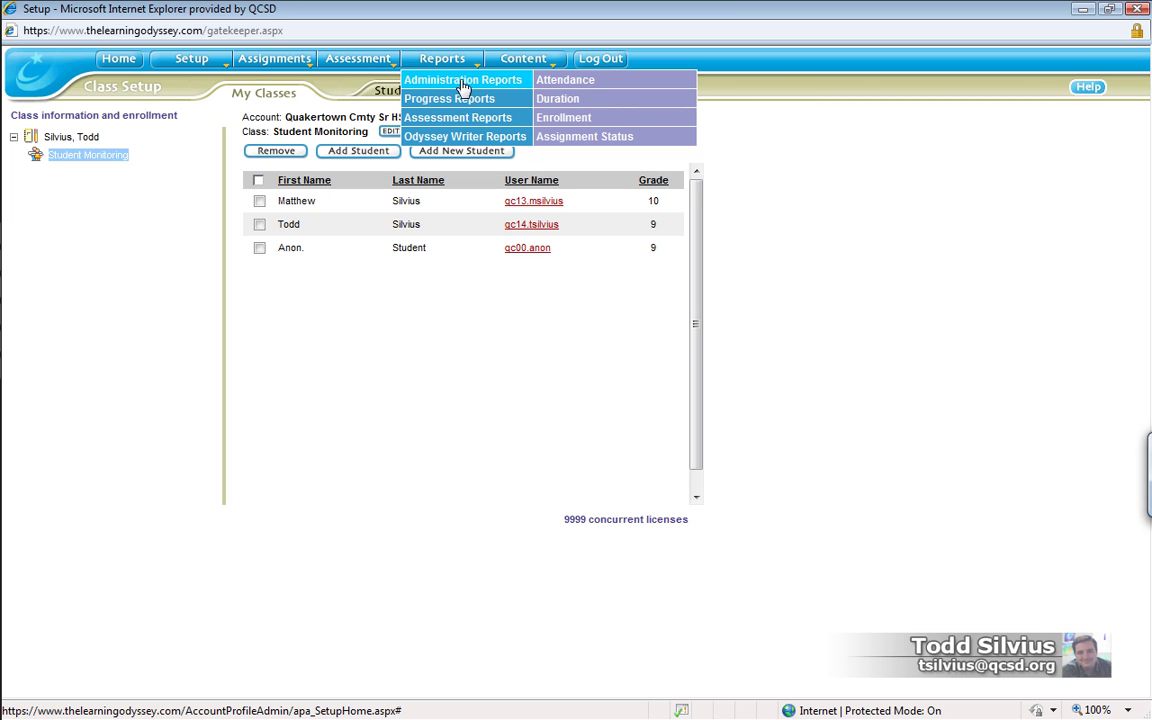
{"action": "mouse_move", "coordinate": [439, 138]}
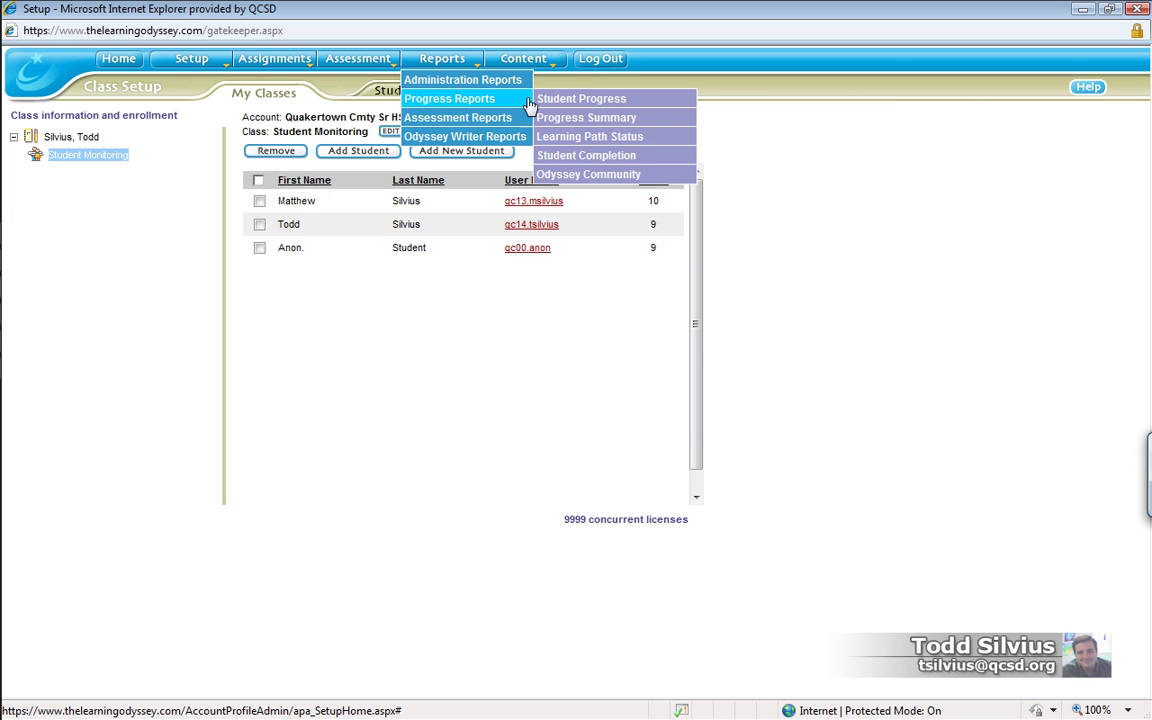
{"action": "left_click", "coordinate": [655, 104]}
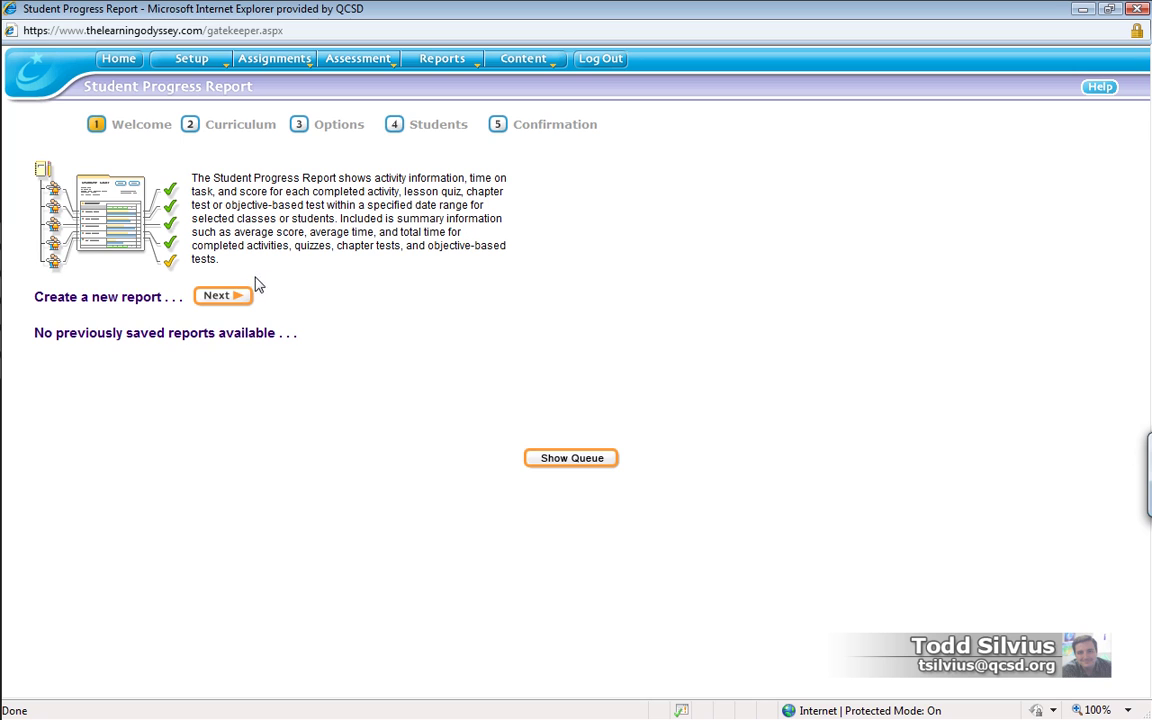
{"action": "left_click", "coordinate": [218, 295]}
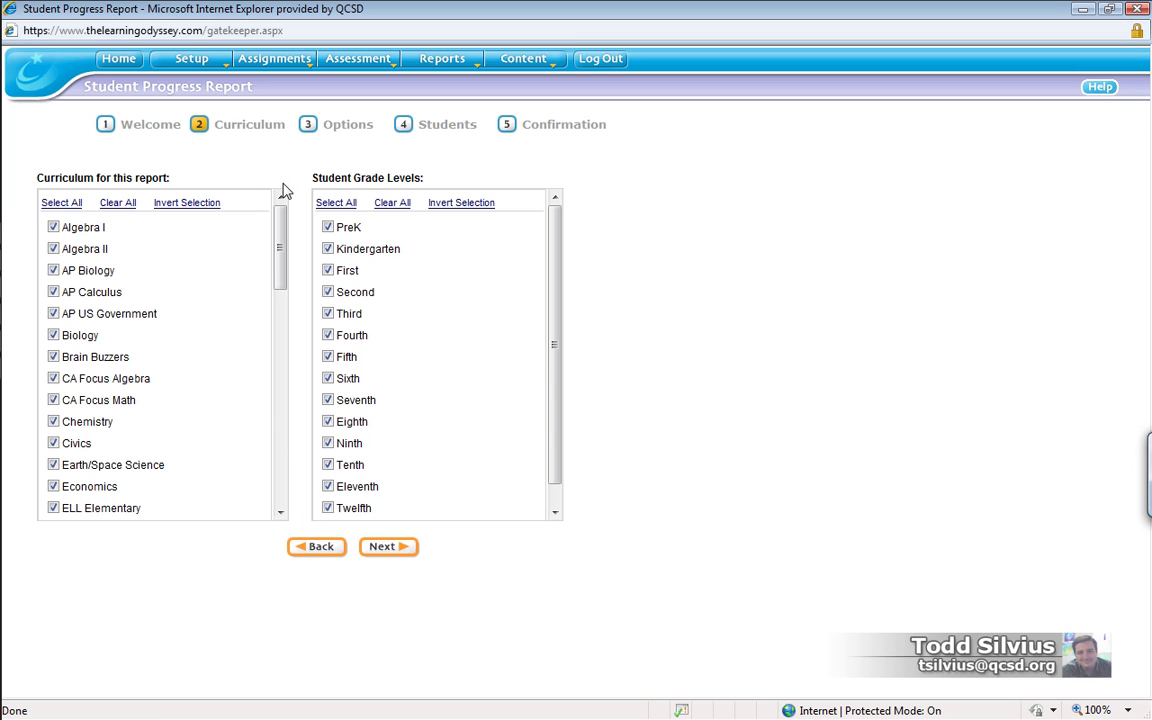
- Examine the curriculum subjects and student grade levels offered for the report
{"action": "left_click_drag", "start_coordinate": [39, 177], "coordinate": [165, 189]}
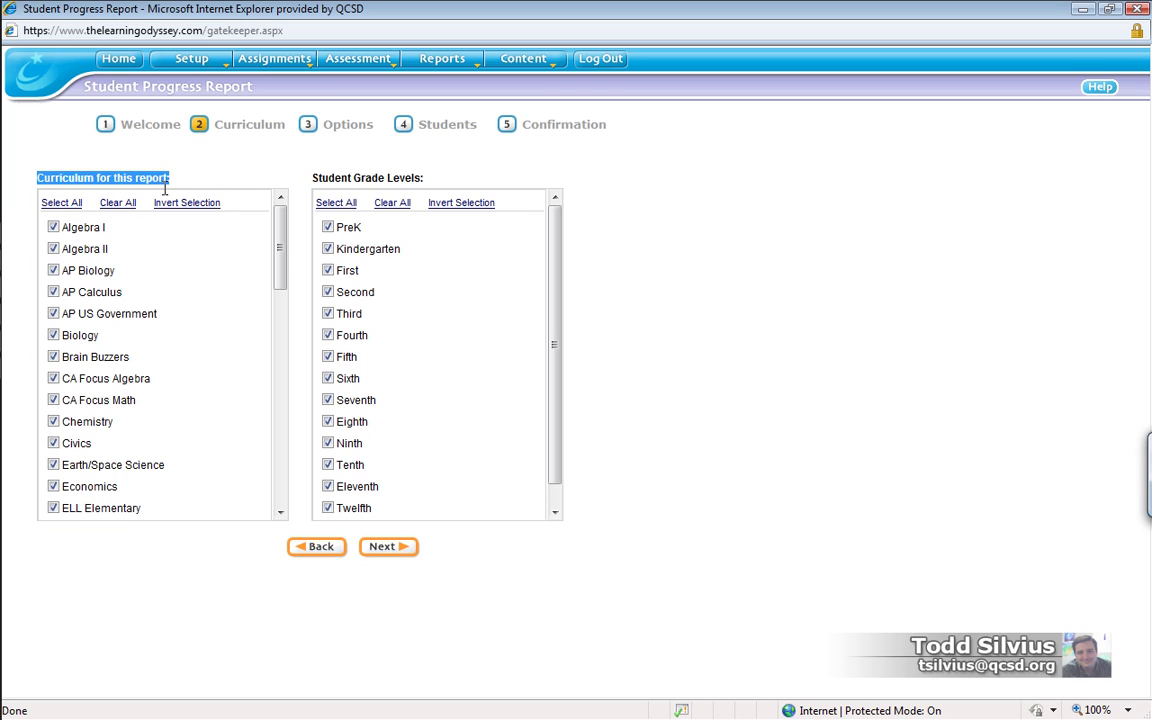
{"action": "left_click", "coordinate": [201, 168]}
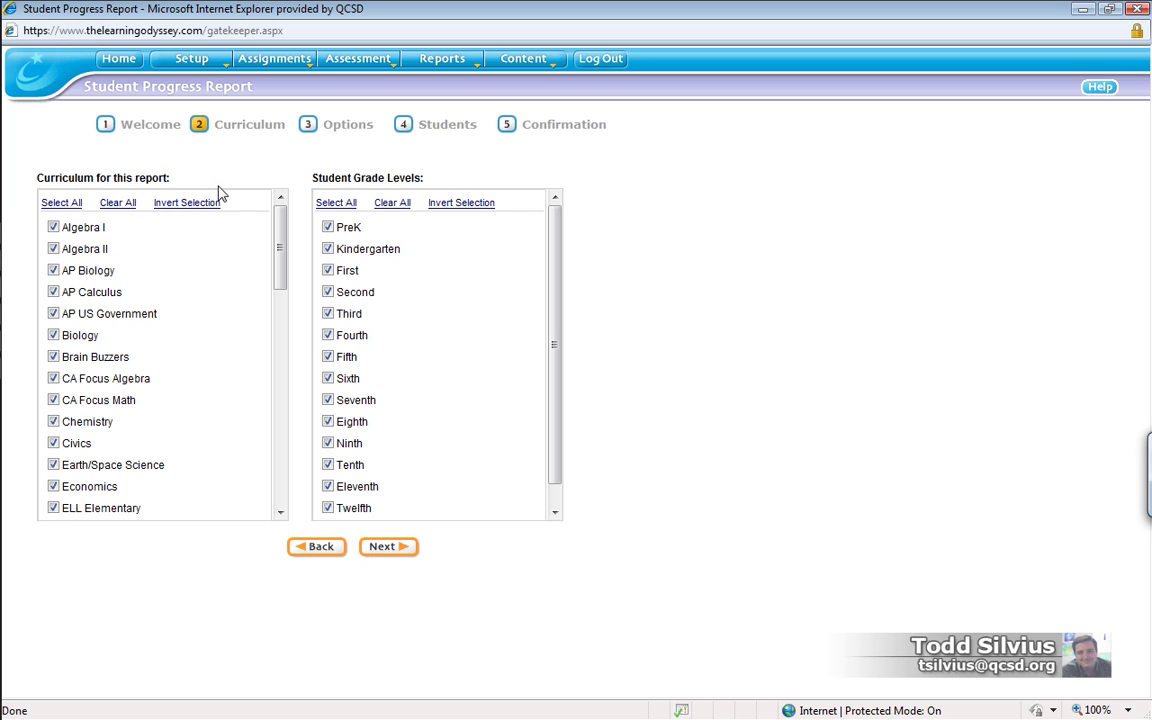
{"action": "left_click_drag", "start_coordinate": [312, 177], "coordinate": [425, 179]}
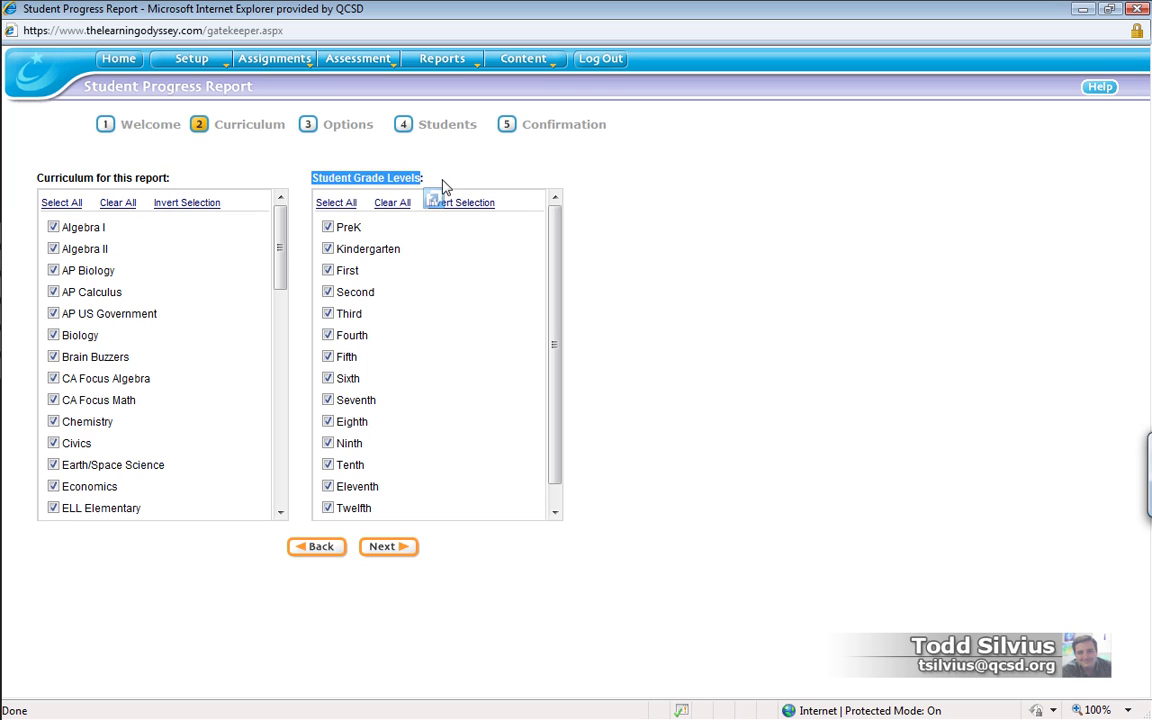
{"action": "left_click", "coordinate": [453, 178]}
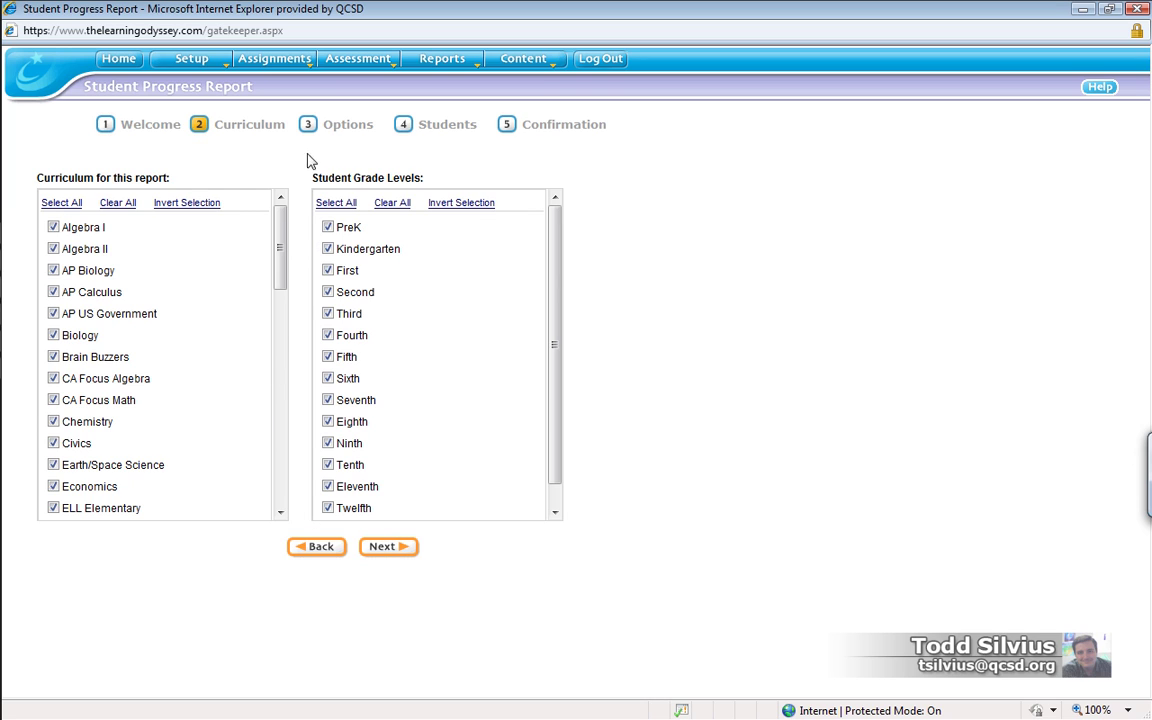
{"action": "left_click_drag", "start_coordinate": [310, 160], "coordinate": [288, 218]}
{"action": "left_click", "coordinate": [210, 235]}
{"action": "left_click_drag", "start_coordinate": [281, 238], "coordinate": [281, 478]}
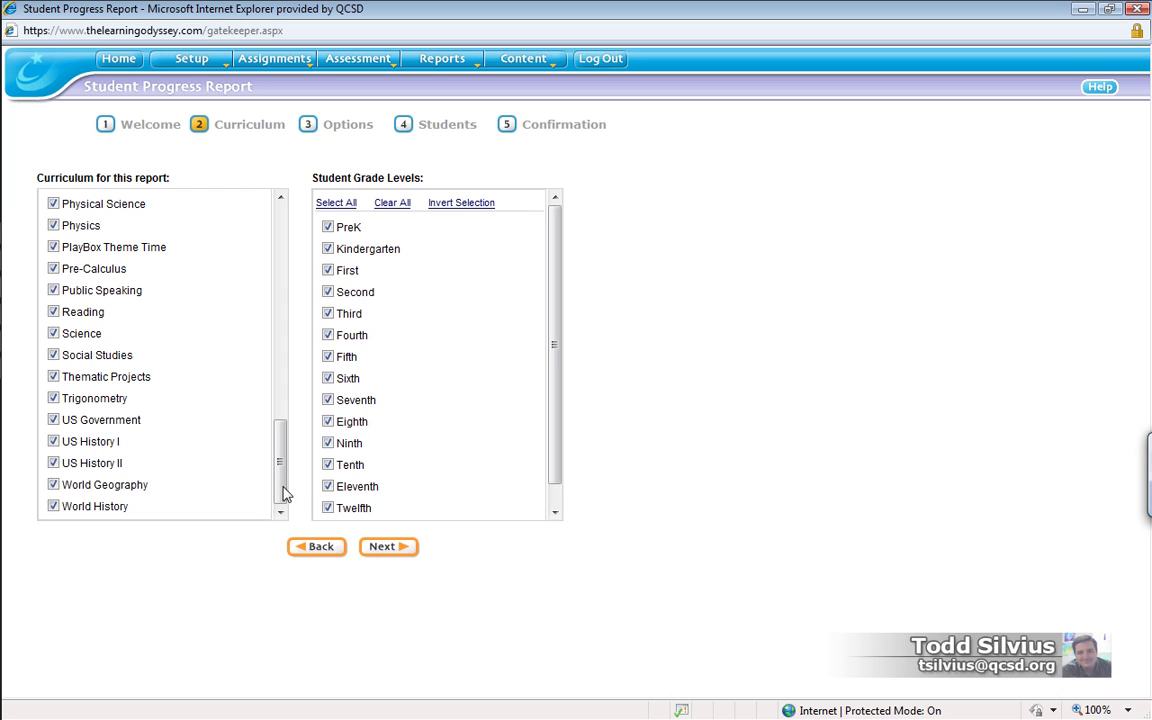
- Try limiting the curriculum to Physical Science and Biology, and restore the selection of all subjects
{"action": "left_click_drag", "start_coordinate": [278, 465], "coordinate": [279, 380]}
{"action": "left_click", "coordinate": [118, 205]}
{"action": "scroll", "coordinate": [253, 344], "scroll_direction": "down", "scroll_amount": 3}
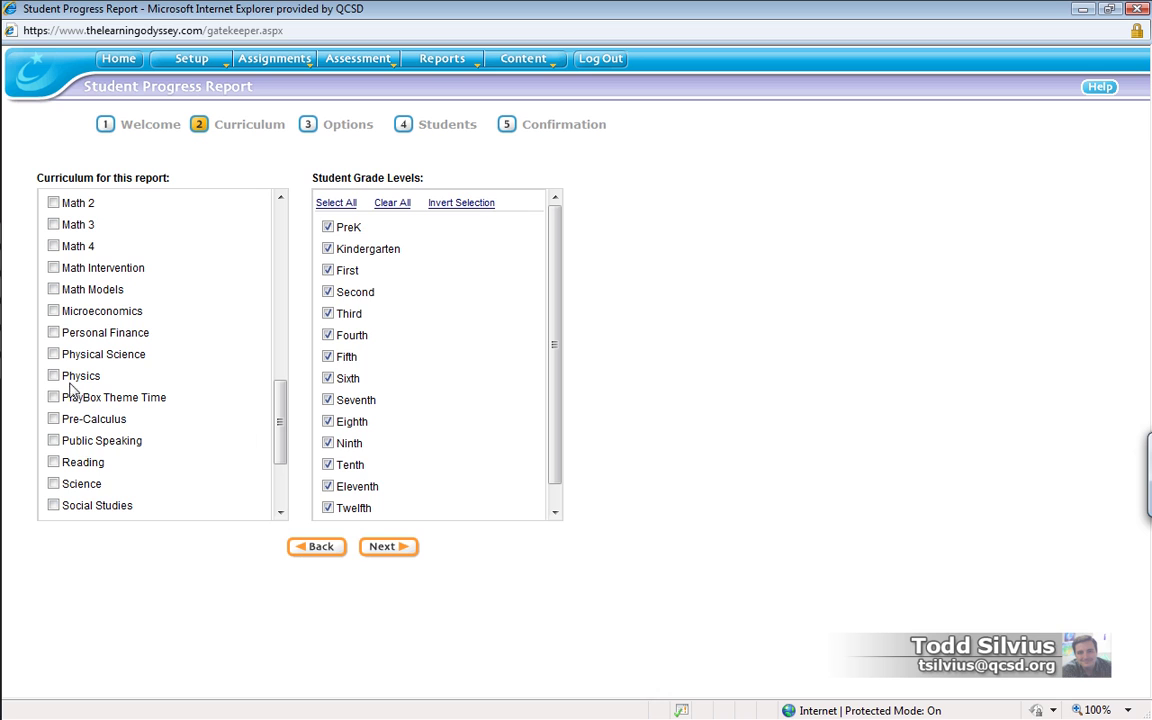
{"action": "left_click", "coordinate": [54, 355]}
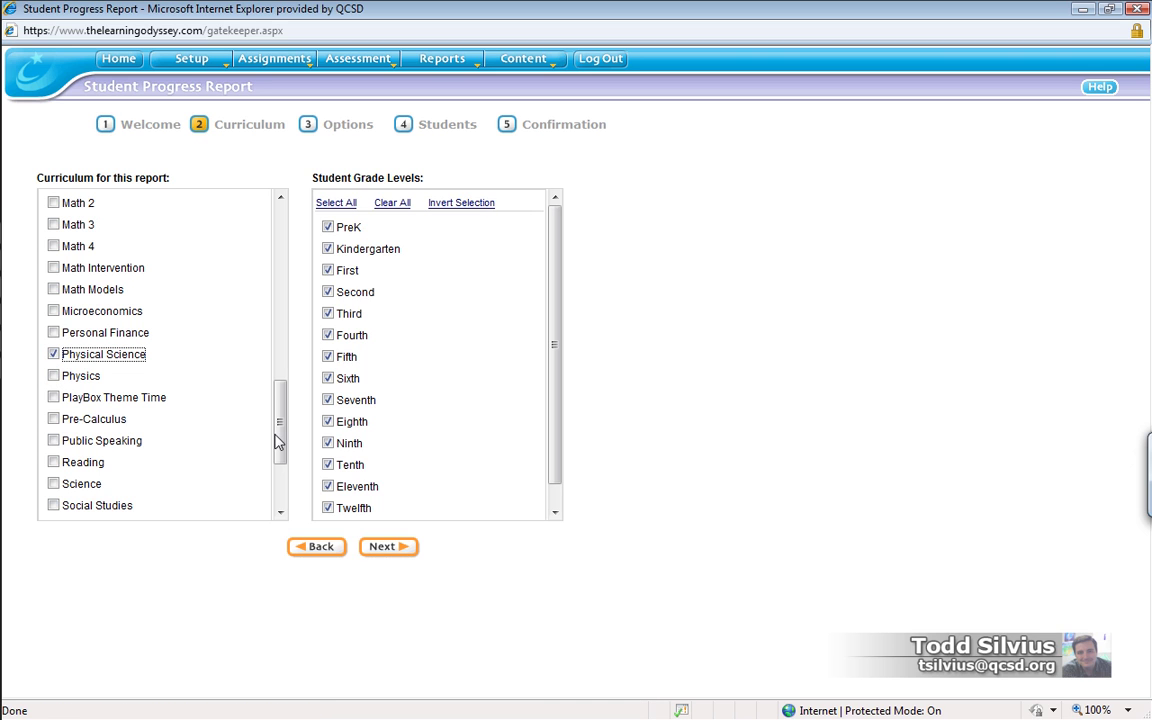
{"action": "left_click_drag", "start_coordinate": [279, 440], "coordinate": [281, 262]}
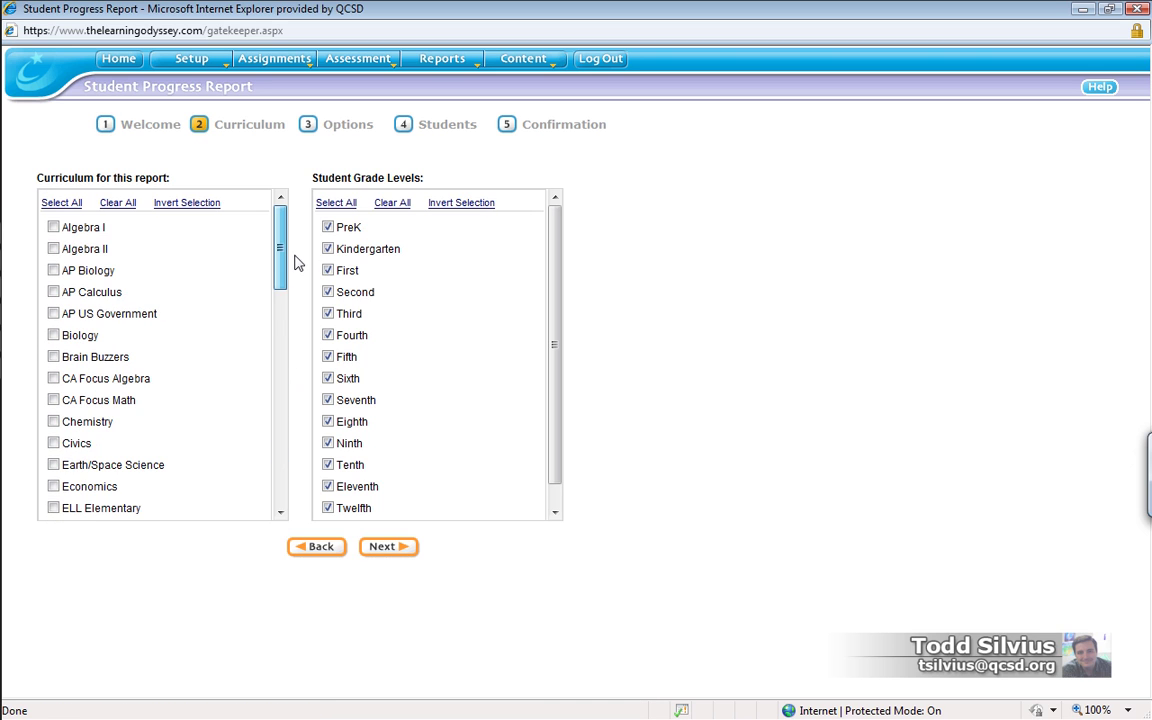
{"action": "left_click", "coordinate": [53, 335]}
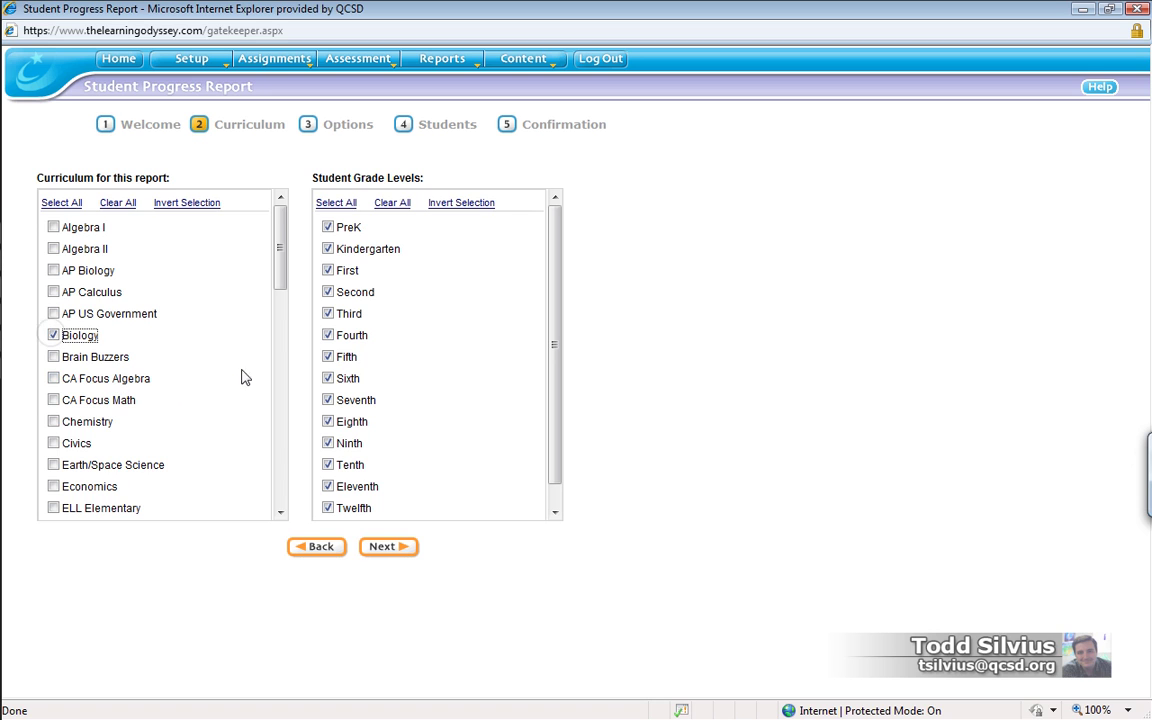
{"action": "mouse_move", "coordinate": [282, 233]}
{"action": "left_mouse_down"}
{"action": "mouse_move", "coordinate": [267, 470]}
{"action": "mouse_move", "coordinate": [288, 432]}
{"action": "mouse_move", "coordinate": [303, 226]}
{"action": "left_mouse_up"}
{"action": "left_click", "coordinate": [64, 203]}
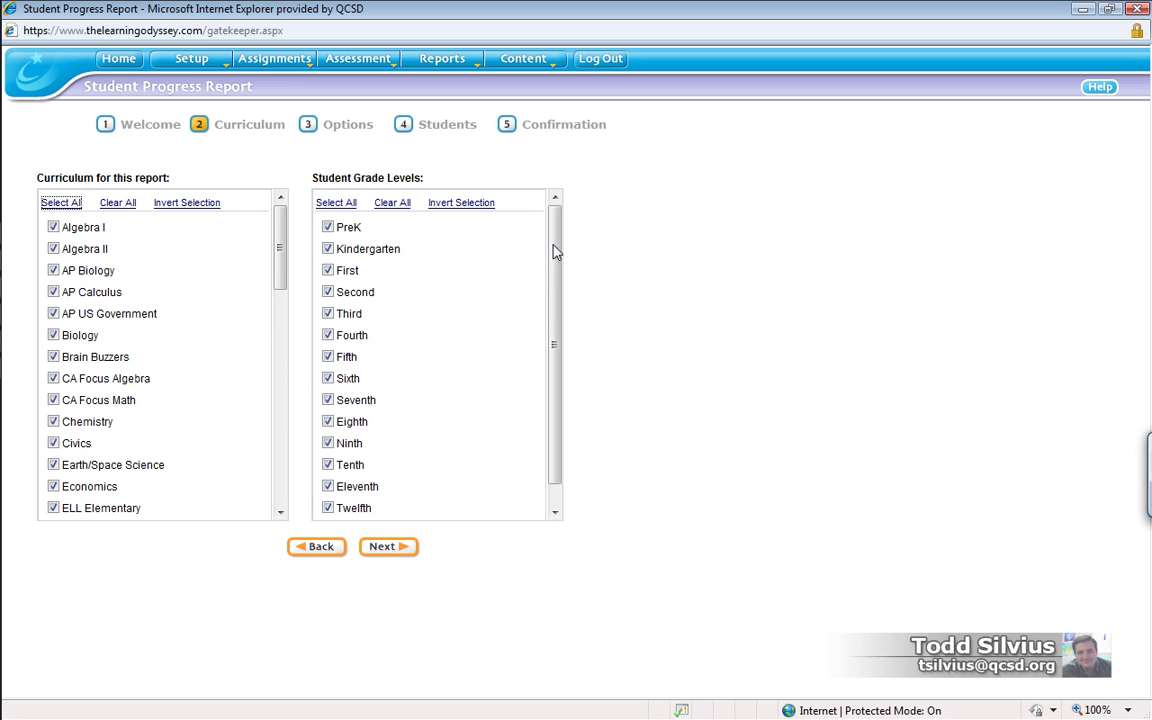
- Try limiting the student grade levels to Ninth, and restore the selection of all grade levels
{"action": "left_click", "coordinate": [392, 202]}
{"action": "left_click", "coordinate": [326, 443]}
{"action": "left_click", "coordinate": [336, 203]}
- Proceed to the report options and set the date range from 06/01/2009 to 06/01/2010
{"action": "left_click", "coordinate": [388, 549]}
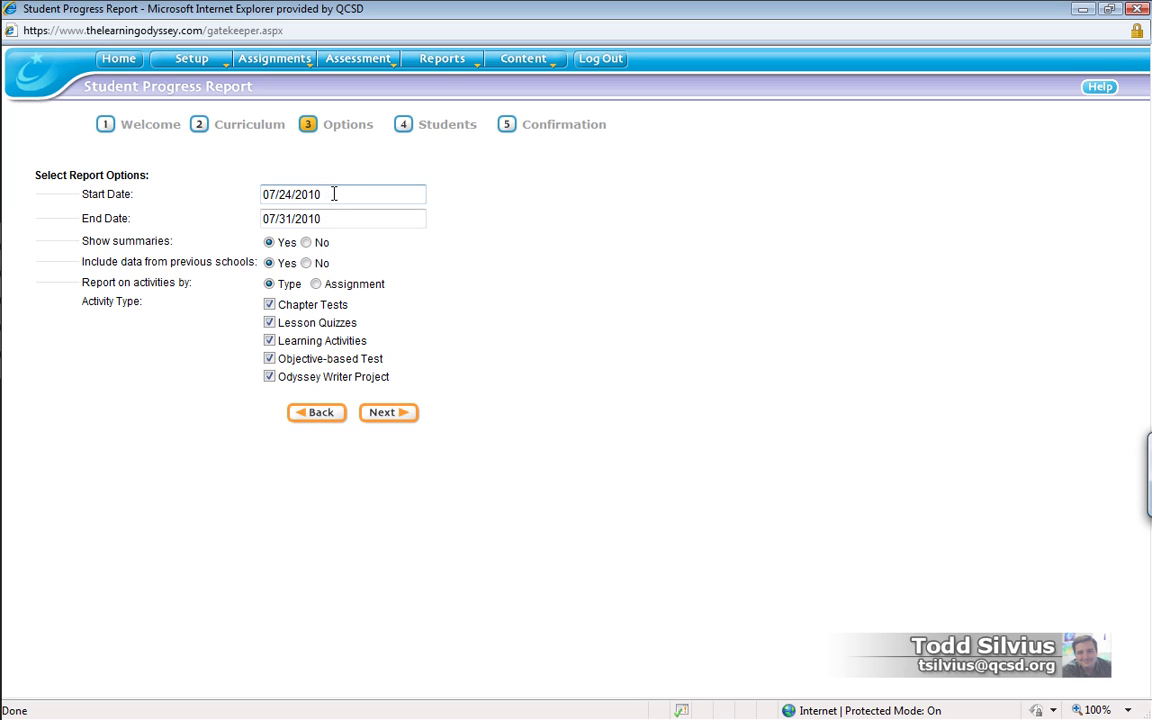
{"action": "left_click", "coordinate": [259, 194]}
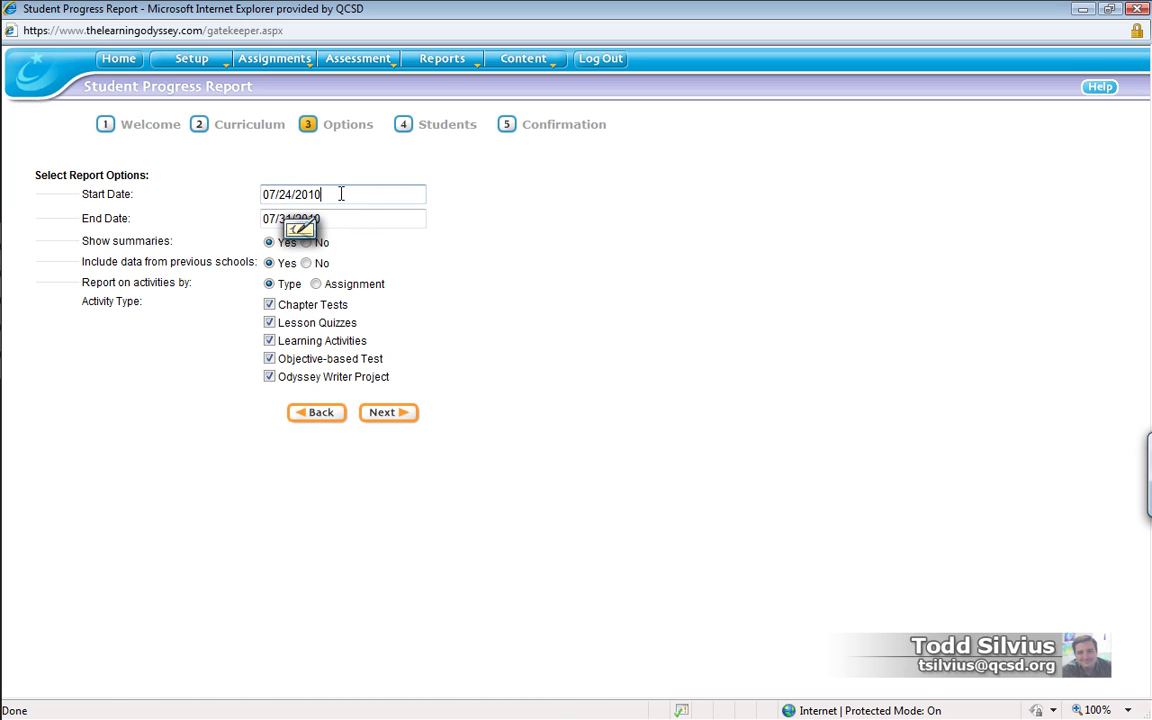
{"action": "left_click", "coordinate": [341, 194]}
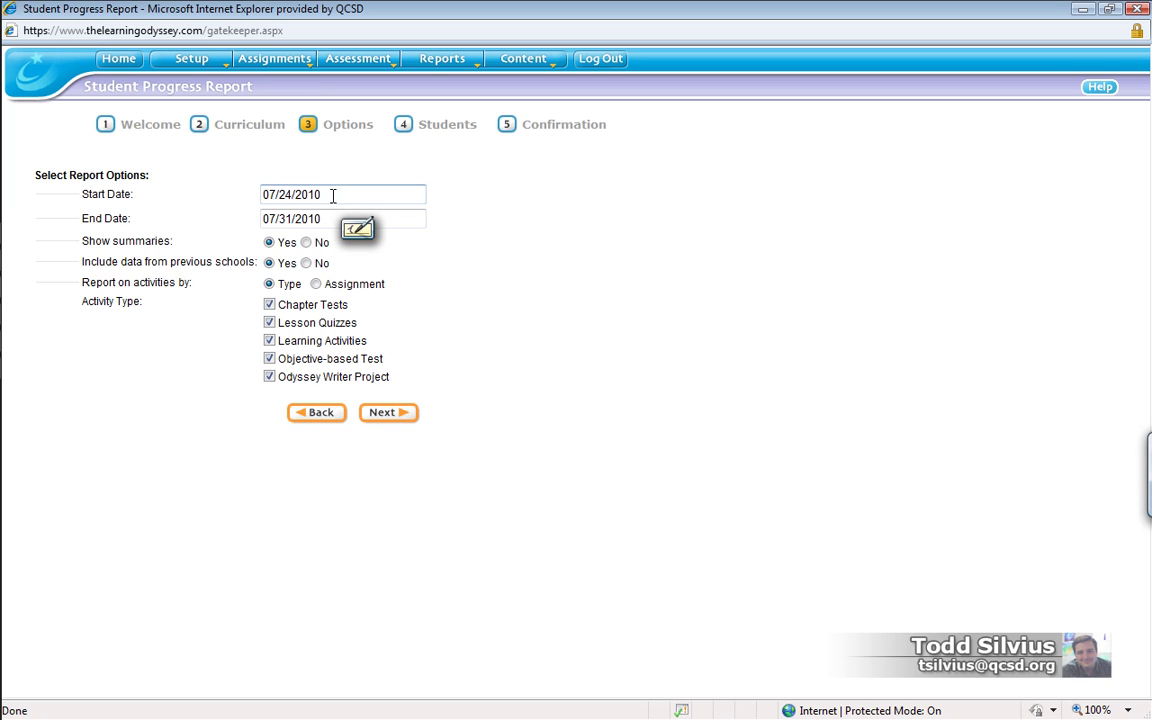
{"action": "left_click_drag", "start_coordinate": [335, 195], "coordinate": [147, 195]}
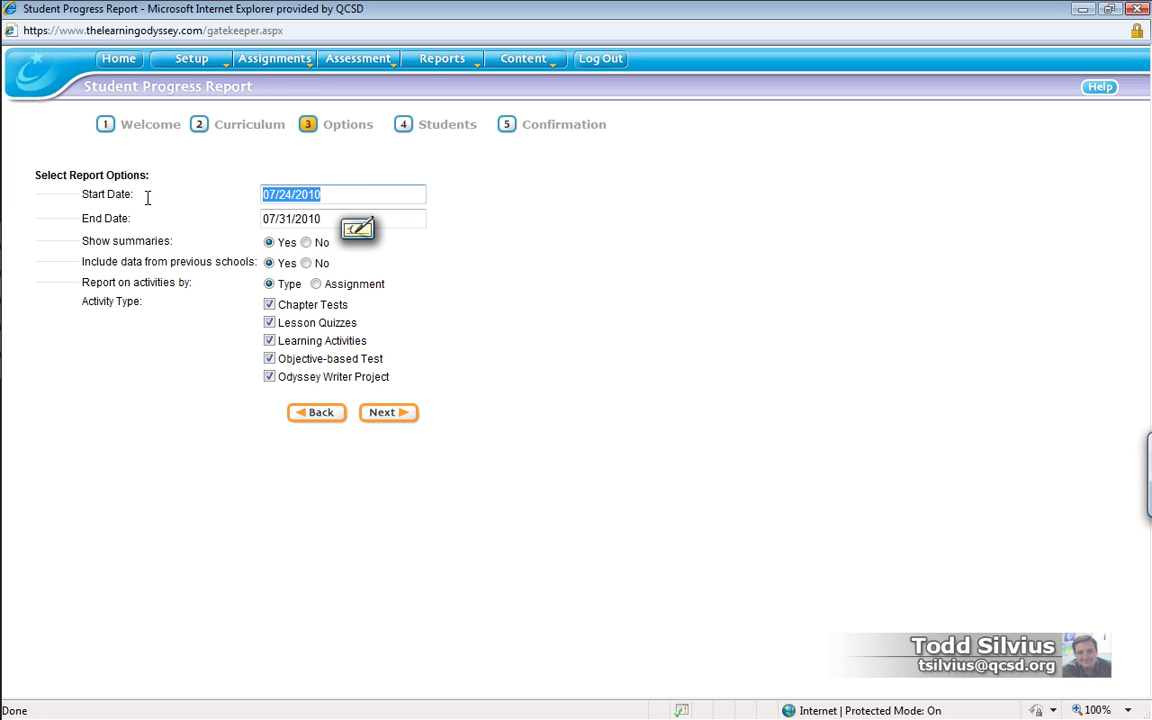
{"action": "type", "text": "06/"}
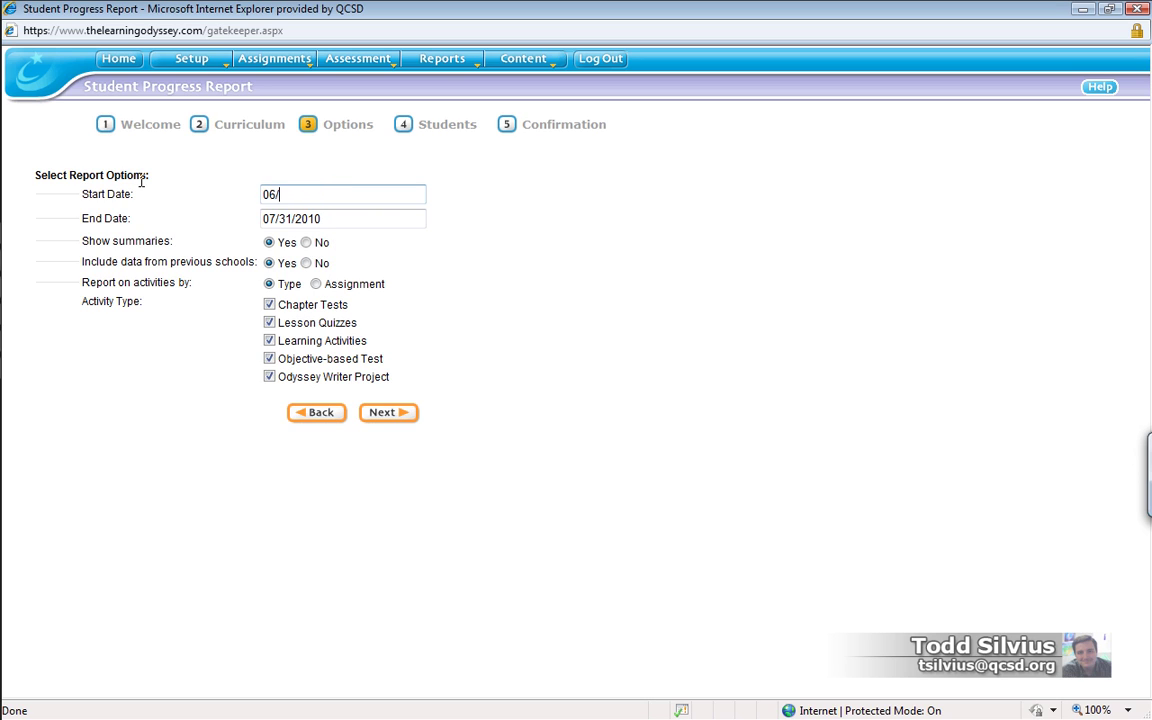
{"action": "type", "text": "01/2009"}
{"action": "key", "text": "Tab"}
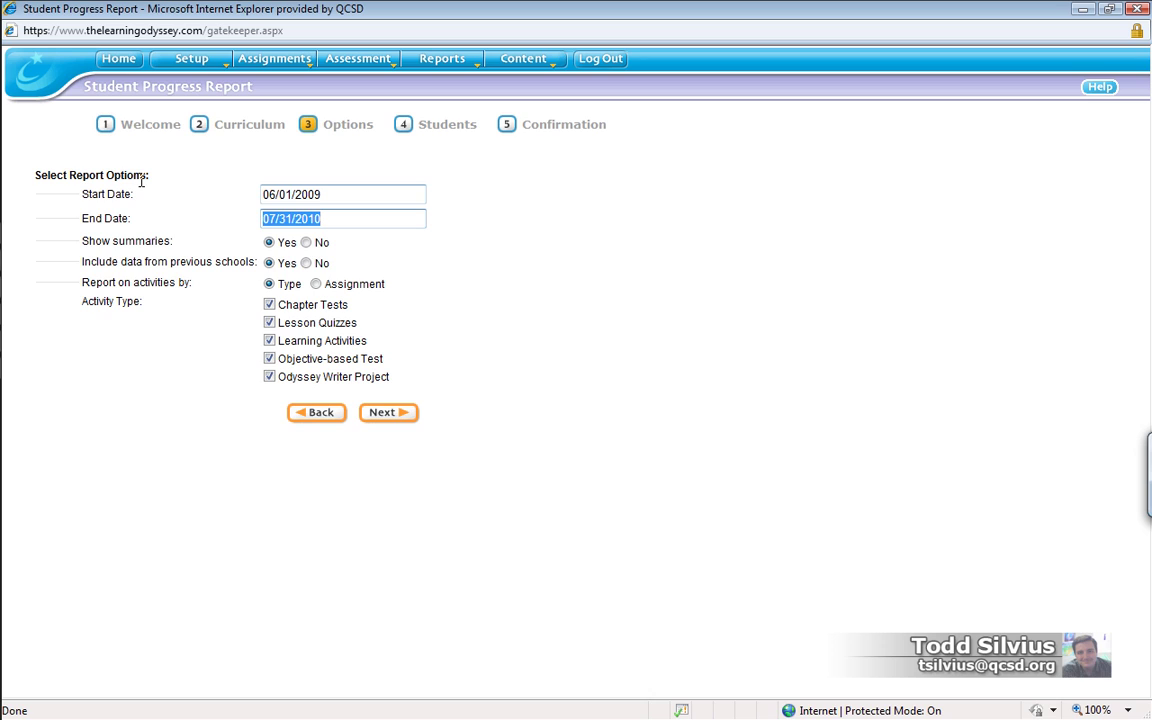
{"action": "type", "text": "06"}
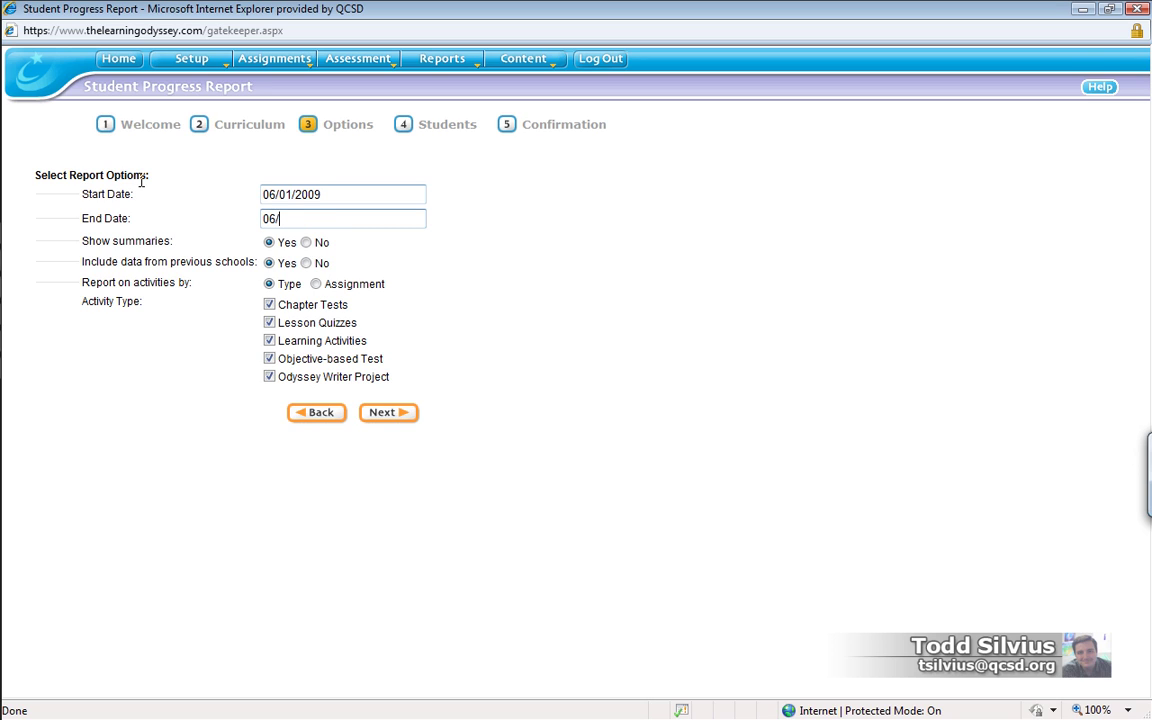
{"action": "type", "text": "/01/2010"}
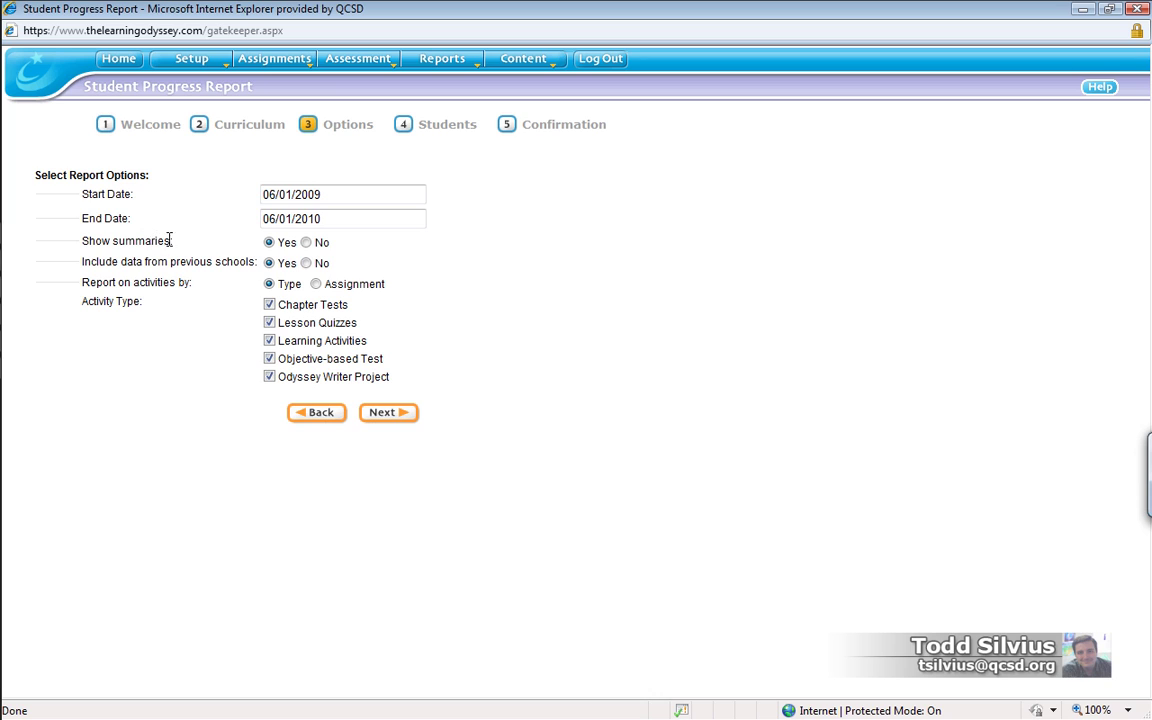
- Try turning the report's summaries off, and set Show summaries back to Yes
{"action": "left_click", "coordinate": [306, 243]}
{"action": "left_click", "coordinate": [362, 238]}
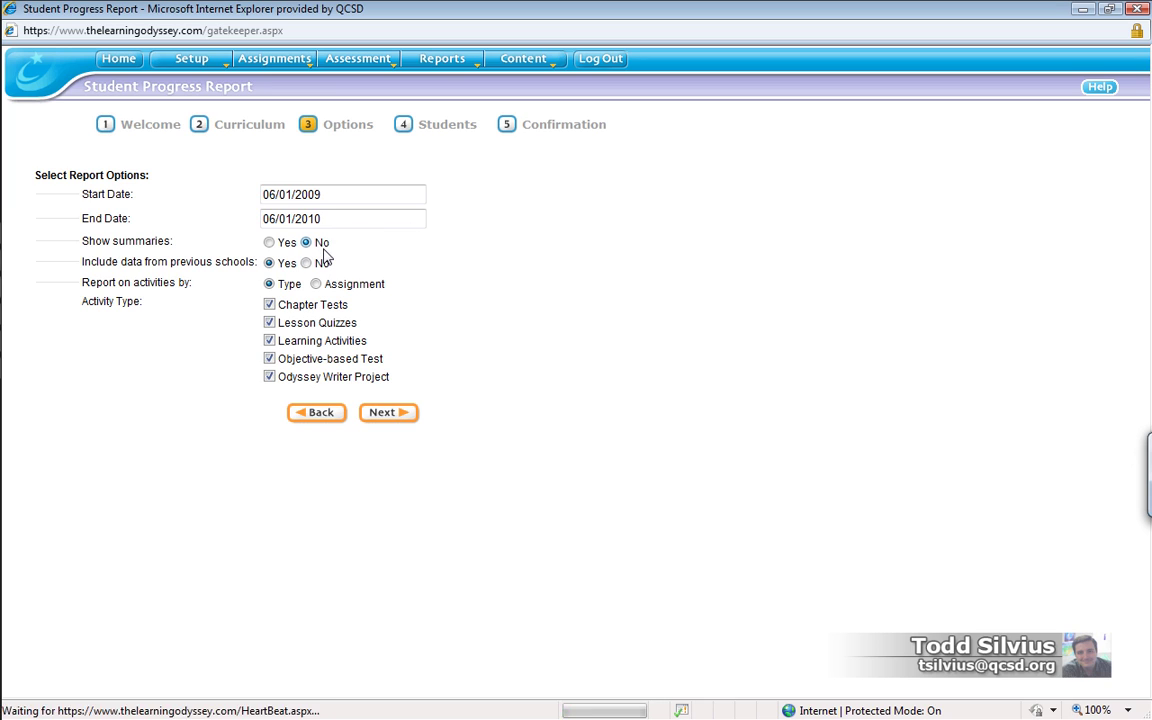
{"action": "left_click", "coordinate": [270, 243]}
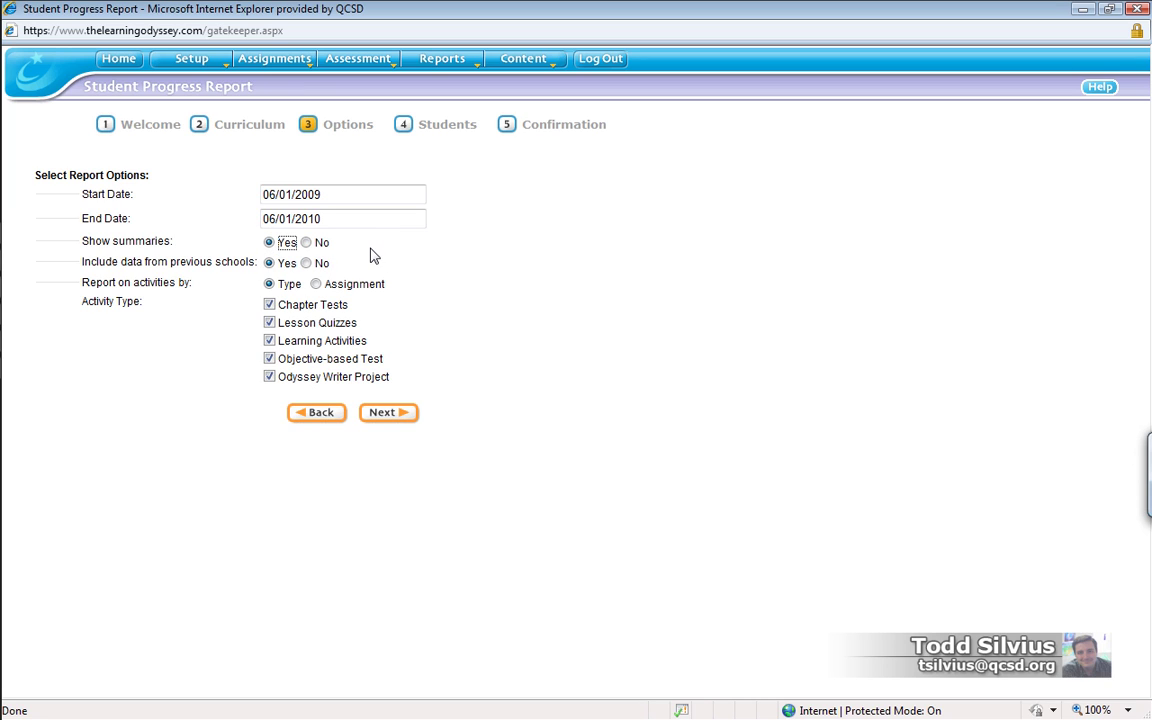
{"action": "left_click", "coordinate": [306, 243]}
{"action": "left_click", "coordinate": [269, 243]}
{"action": "left_click", "coordinate": [306, 243]}
{"action": "left_click", "coordinate": [269, 244]}
- Examine the previous schools data option and the choices for reporting by assignment, keeping activities reported by type
{"action": "left_click", "coordinate": [77, 276]}
{"action": "left_click_drag", "start_coordinate": [84, 262], "coordinate": [240, 264]}
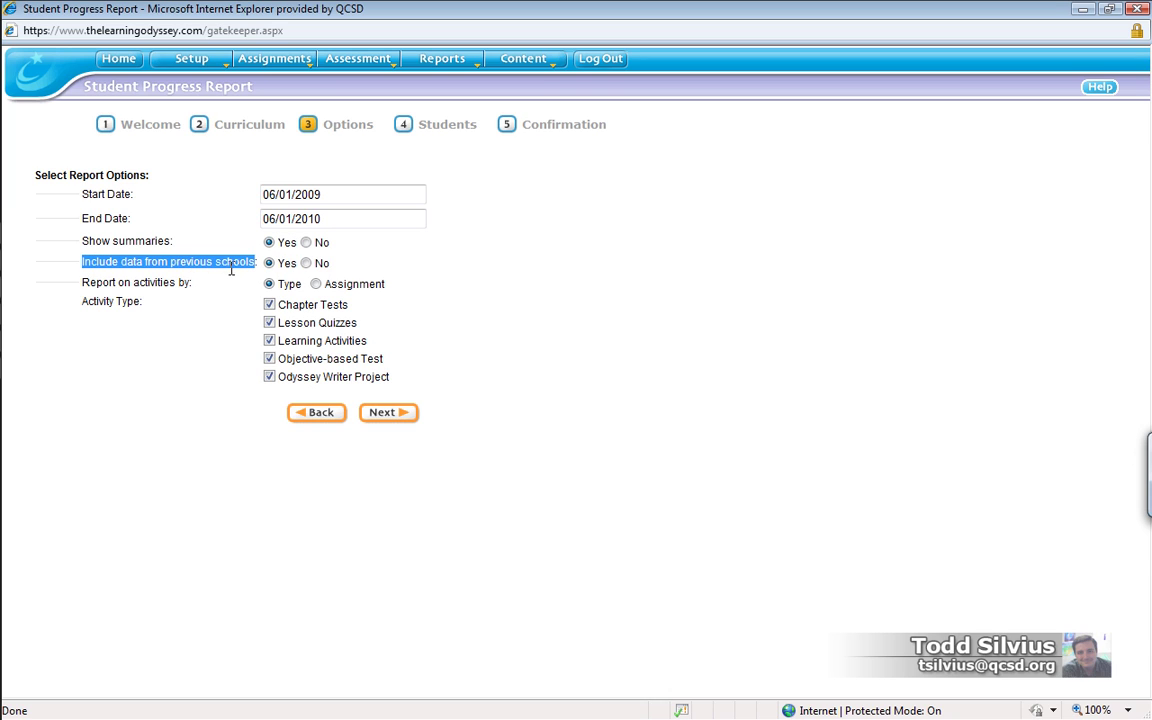
{"action": "left_click", "coordinate": [352, 265]}
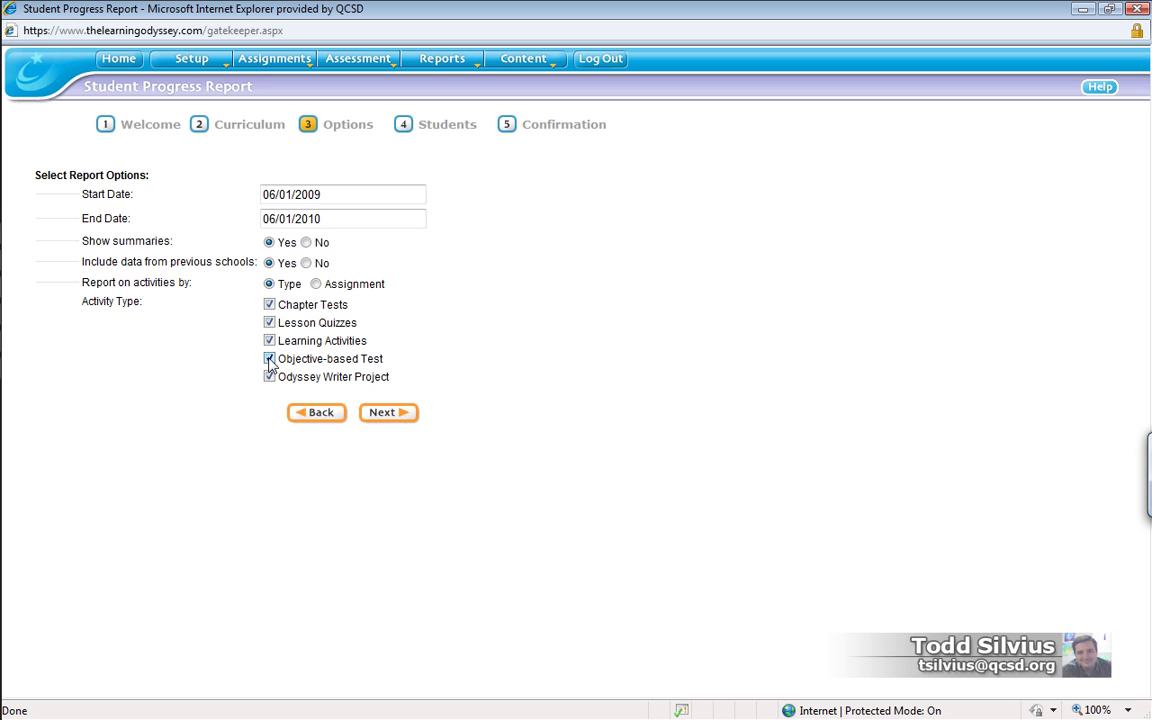
{"action": "left_click", "coordinate": [315, 285]}
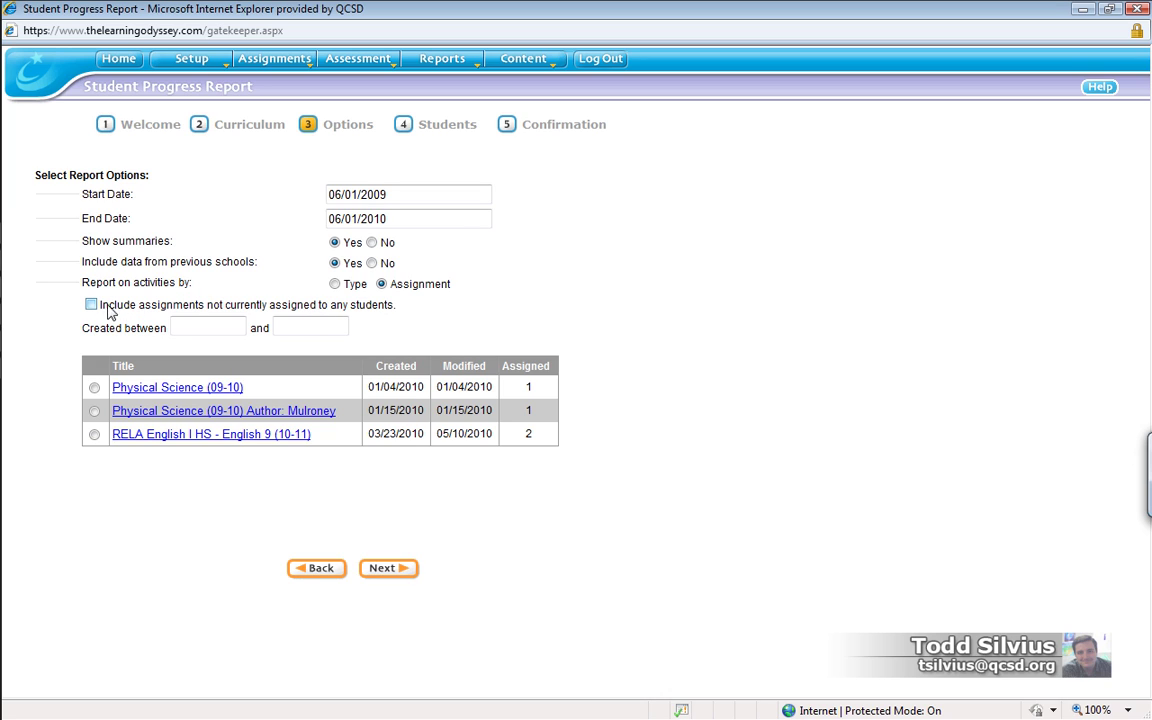
{"action": "left_click", "coordinate": [336, 284]}
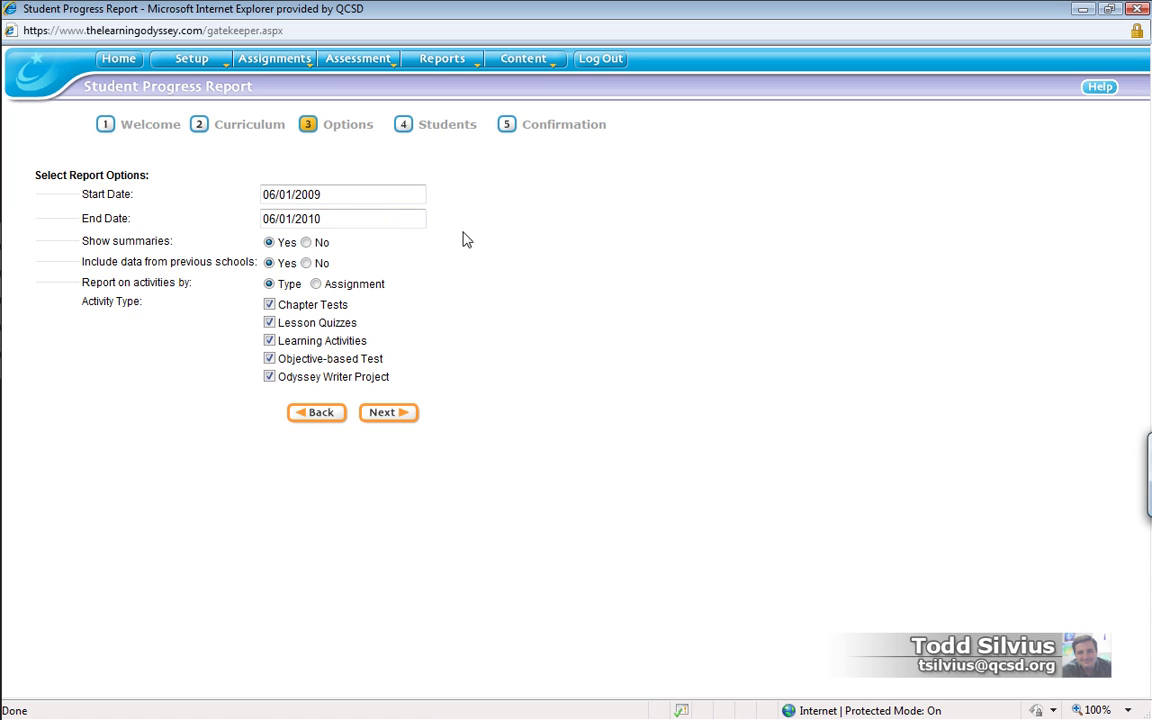
- Accept the report options and expand the Student Monitoring class in the student selection
{"action": "left_click", "coordinate": [399, 411]}
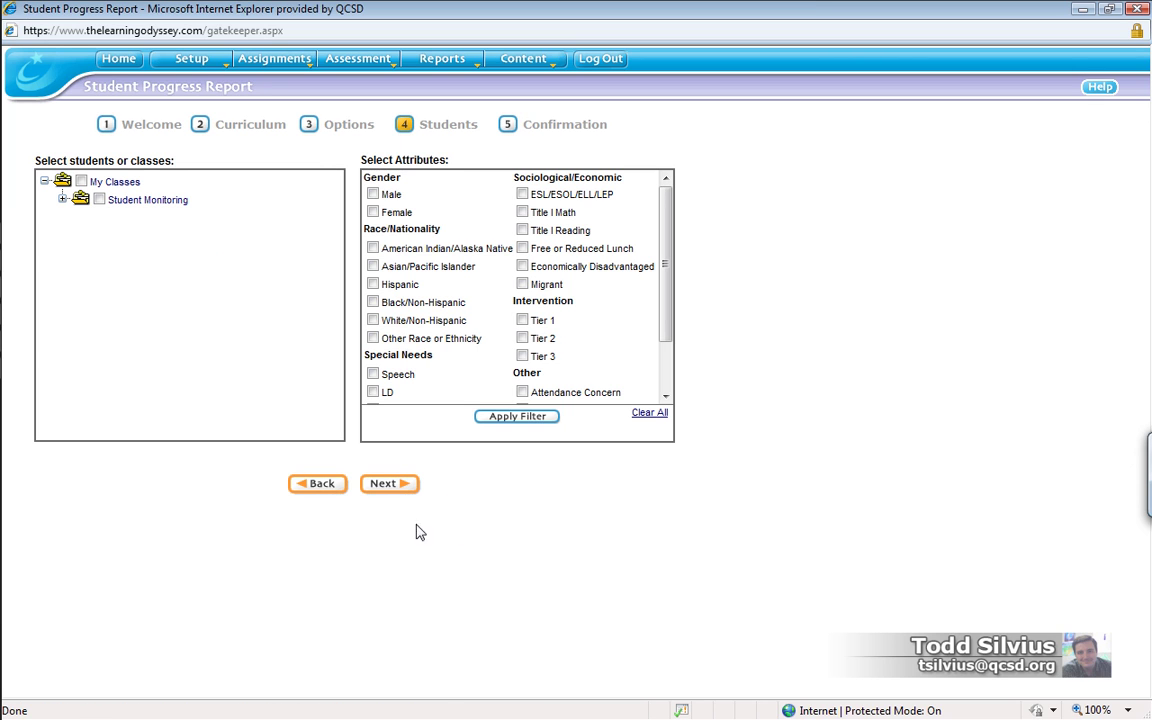
{"action": "left_click", "coordinate": [62, 199]}
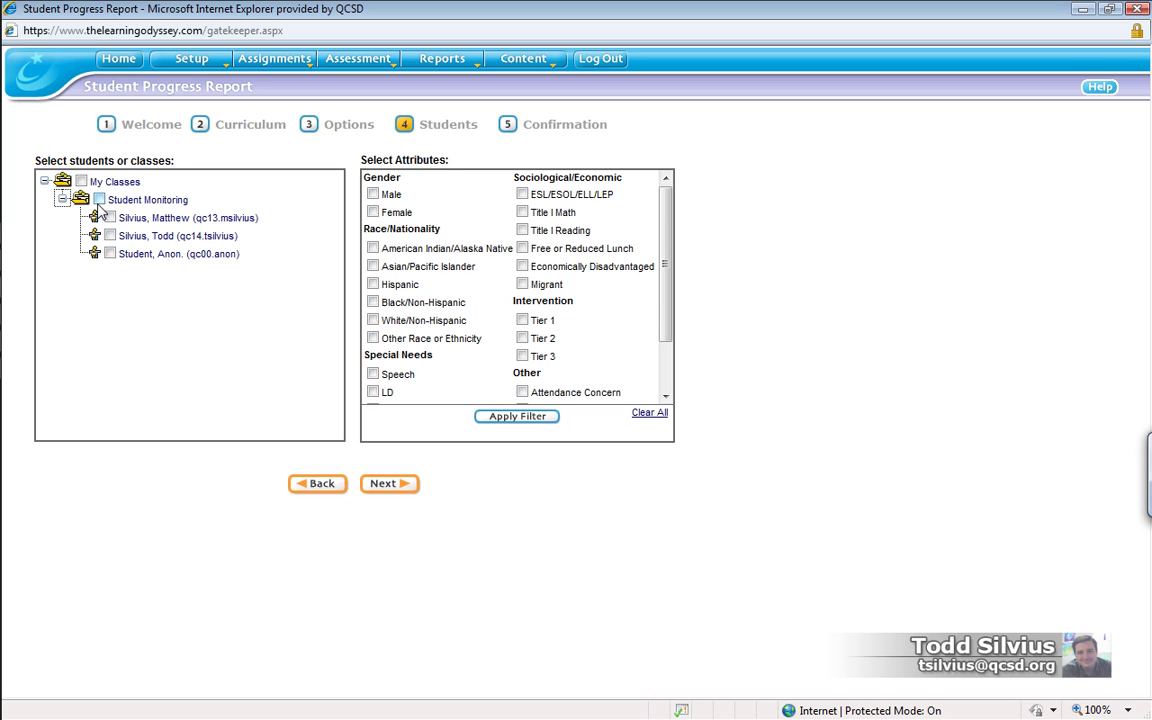
- Try selecting the anonymous student alone, the whole Student Monitoring class, and all of My Classes
{"action": "left_click", "coordinate": [110, 254]}
{"action": "left_click", "coordinate": [110, 254]}
{"action": "left_click", "coordinate": [99, 199]}
{"action": "left_click", "coordinate": [99, 199]}
{"action": "left_click", "coordinate": [82, 184]}
- Try the Title I Math and Title I Reading student attributes, and clear both
{"action": "left_click", "coordinate": [522, 212]}
{"action": "left_click", "coordinate": [522, 231]}
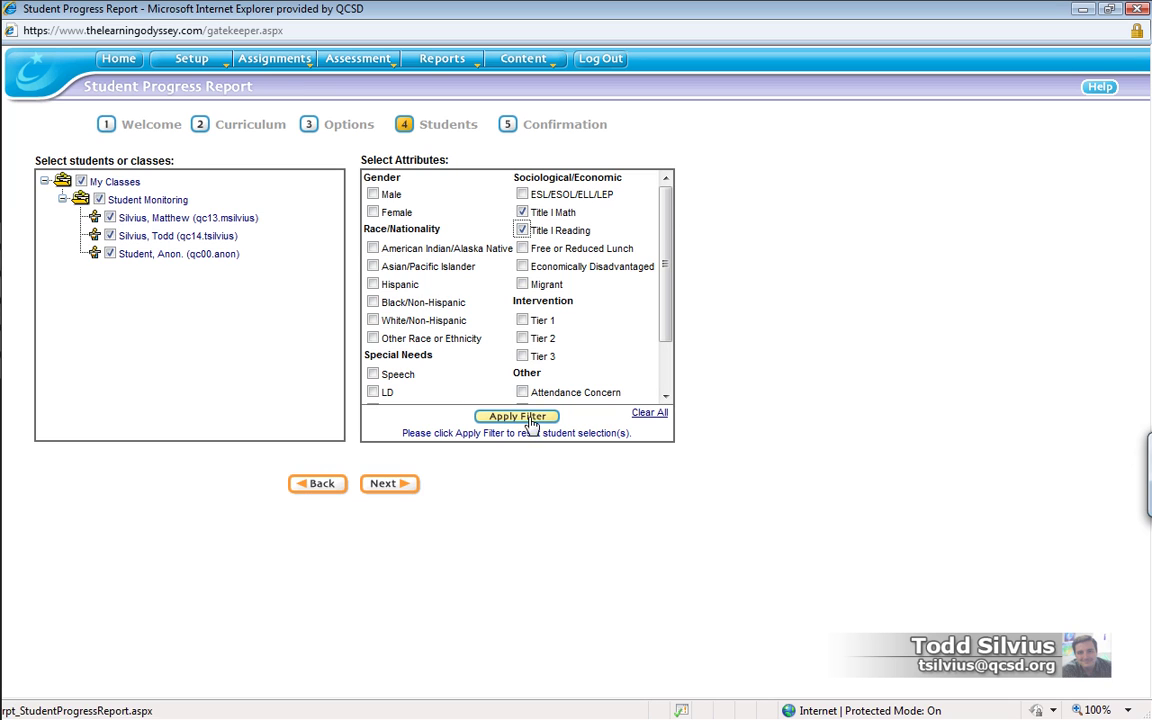
{"action": "left_click", "coordinate": [522, 212]}
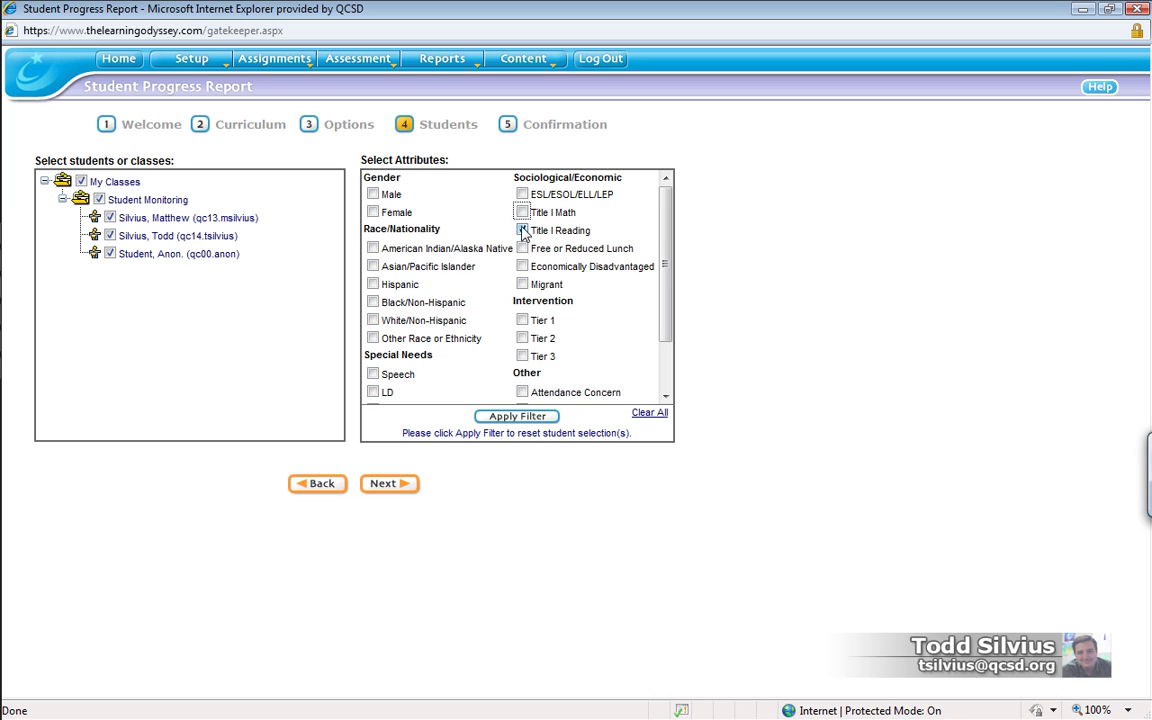
{"action": "left_click", "coordinate": [522, 230]}
{"action": "left_click", "coordinate": [705, 245]}
- Deselect My Classes, select only the anonymous student, and continue to the report confirmation
{"action": "left_click", "coordinate": [82, 181]}
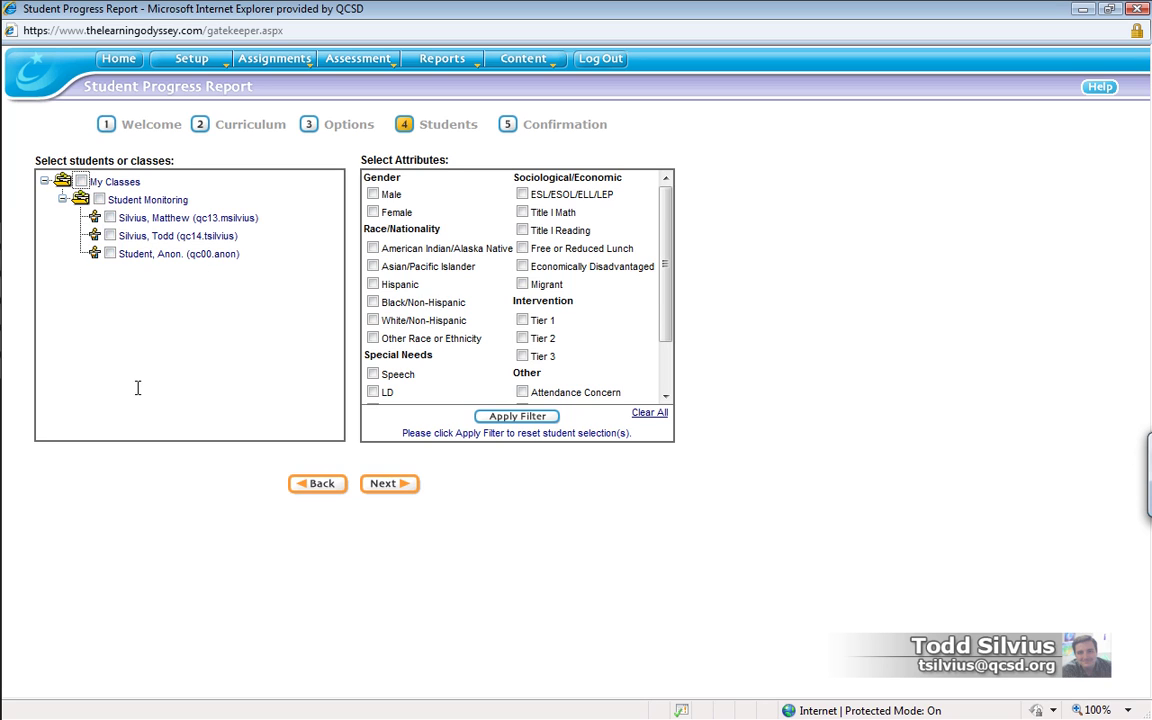
{"action": "left_click", "coordinate": [110, 253]}
{"action": "left_click", "coordinate": [386, 485]}
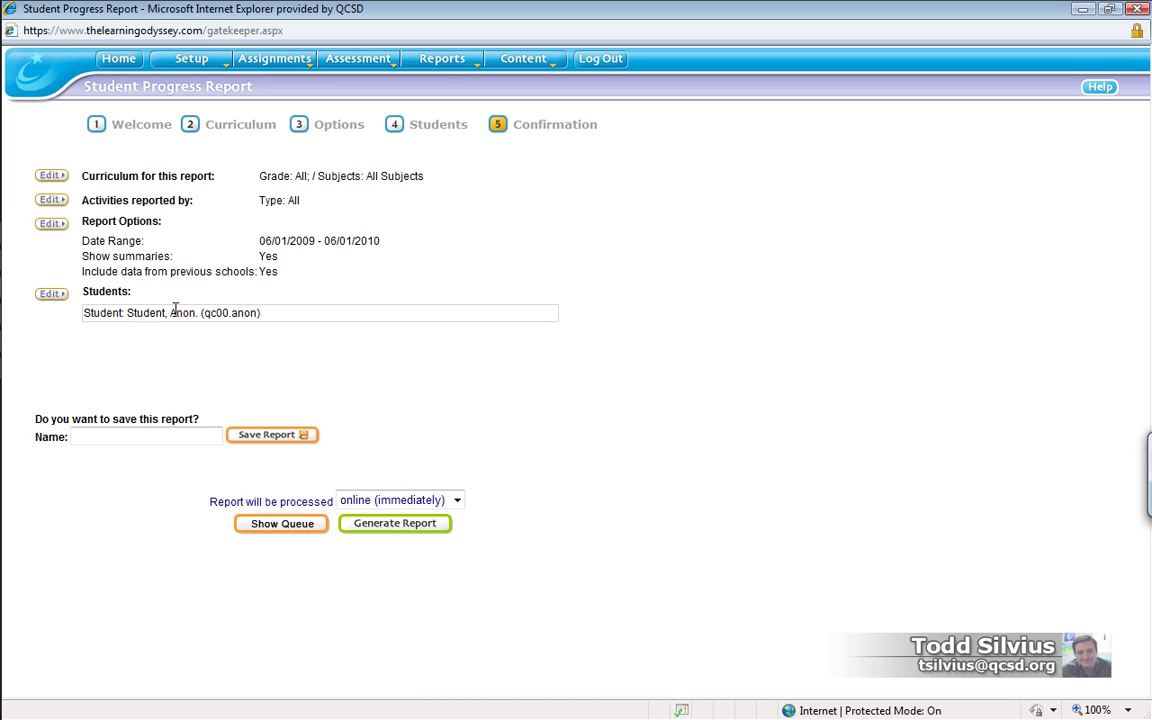
- Review the report settings on the confirmation page and switch to the presentation slide listing the tutorial topics
{"action": "left_click", "coordinate": [53, 224]}
{"action": "left_click", "coordinate": [390, 538]}
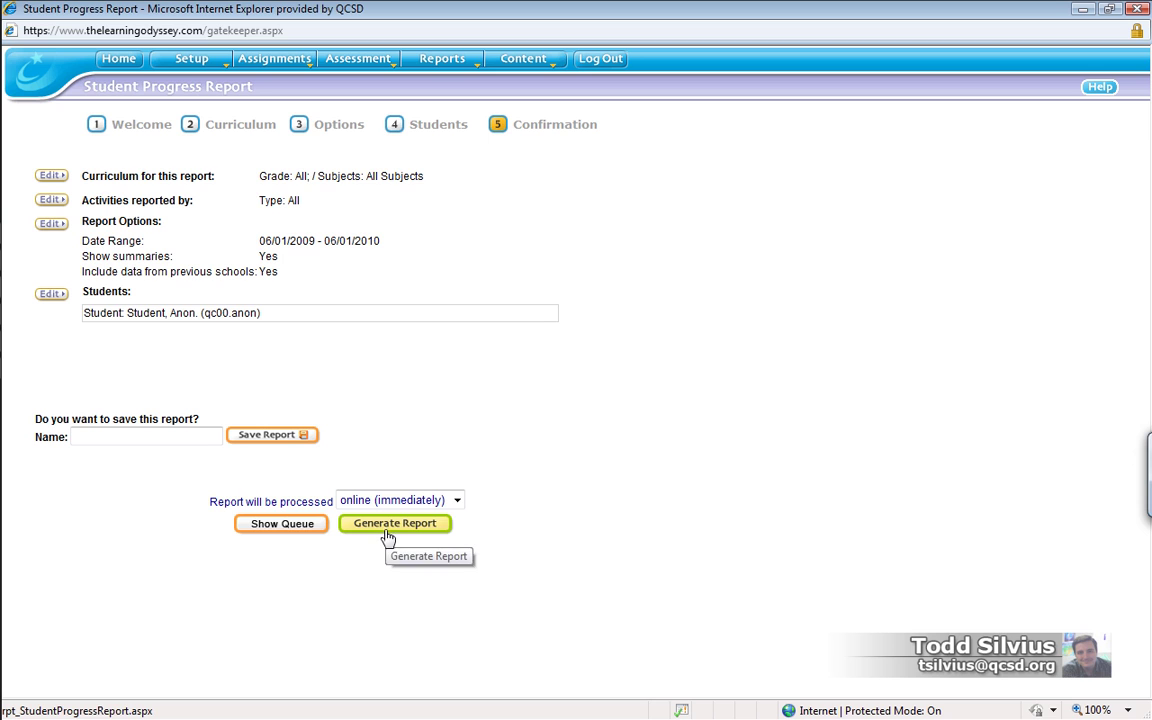
{"action": "key", "text": "alt+Tab"}
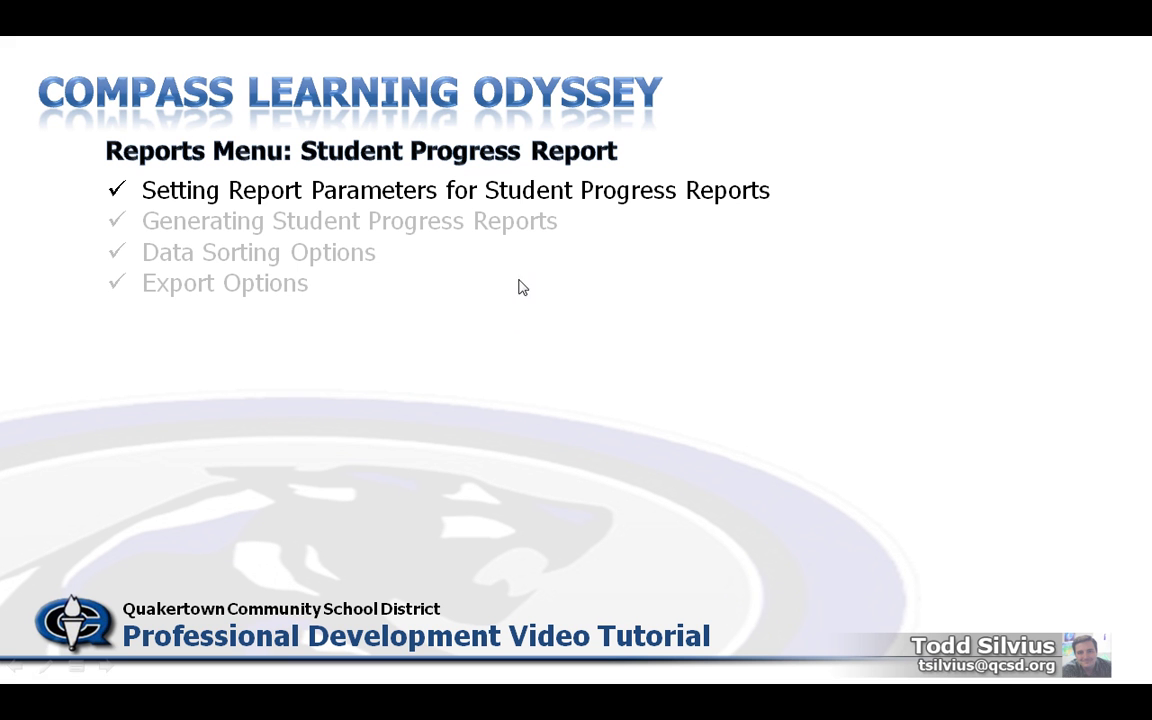